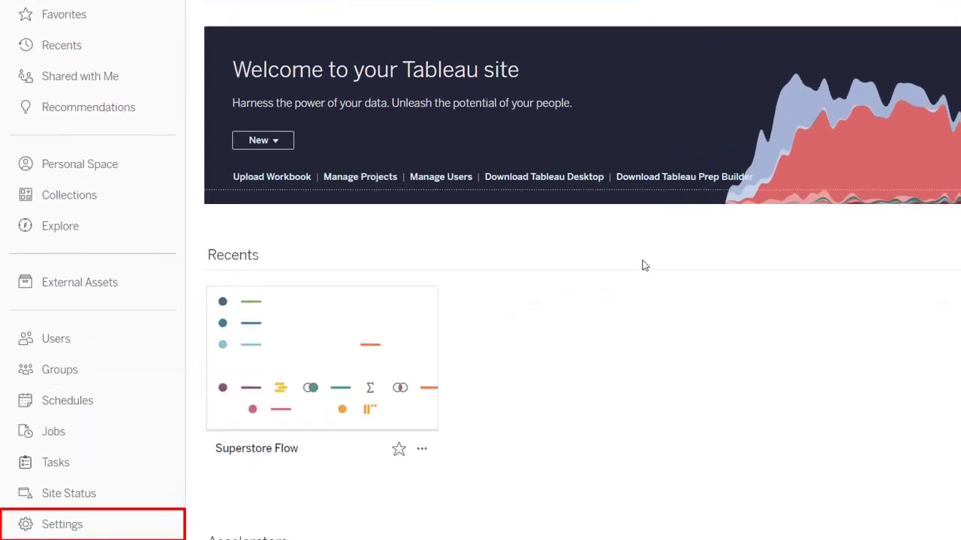
- Export Tableau Cloud's SAML metadata XML from Settings > Authentication > Edit Connection
left_click(147, 526)
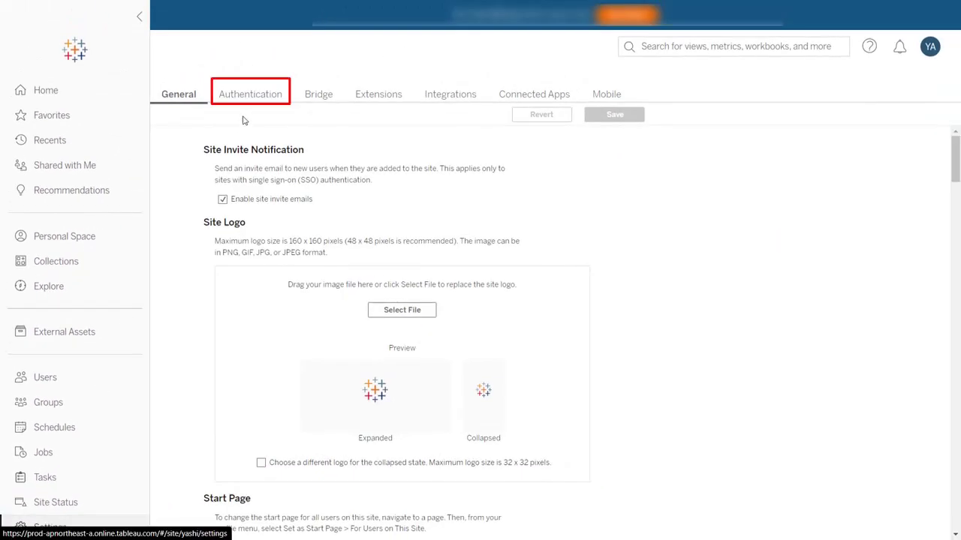
left_click(249, 99)
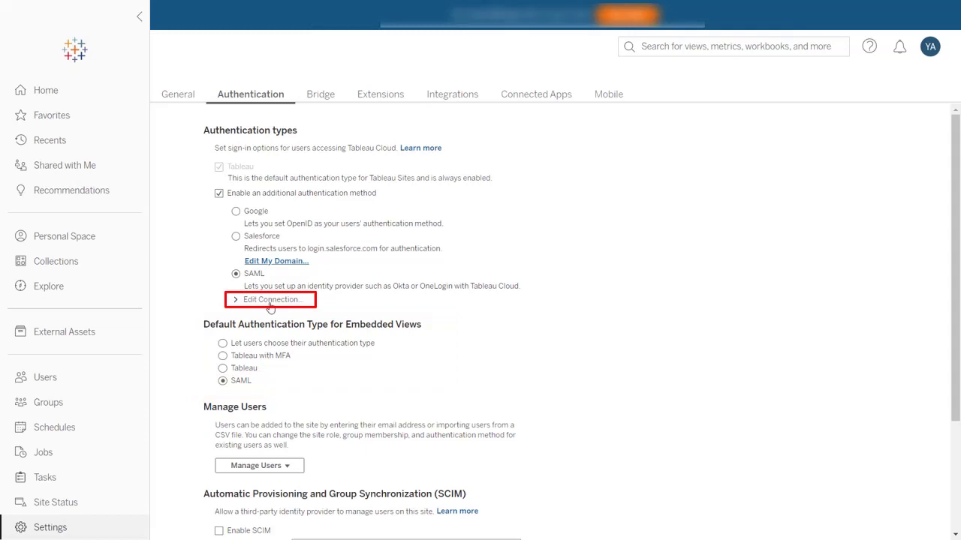
left_click(270, 300)
scroll(270, 308, "down", 3)
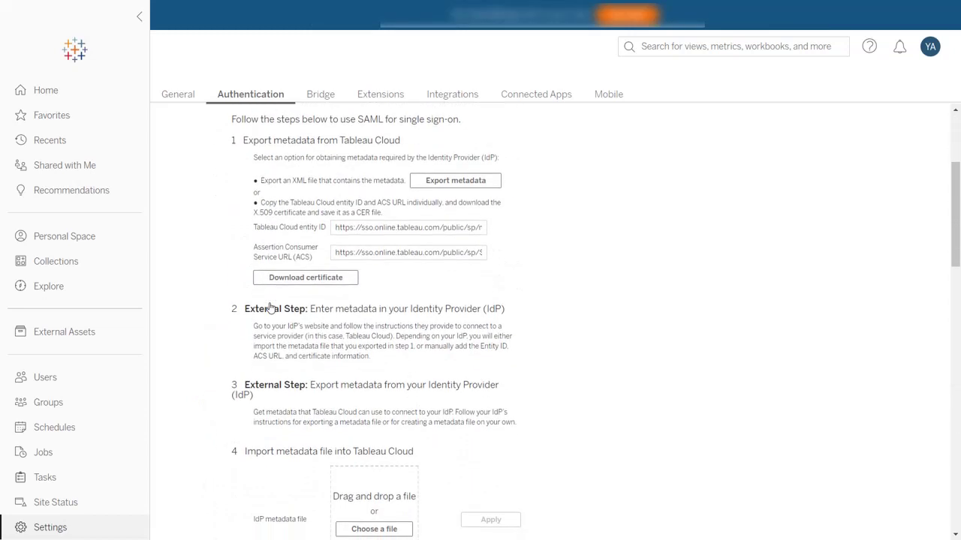
left_click(457, 185)
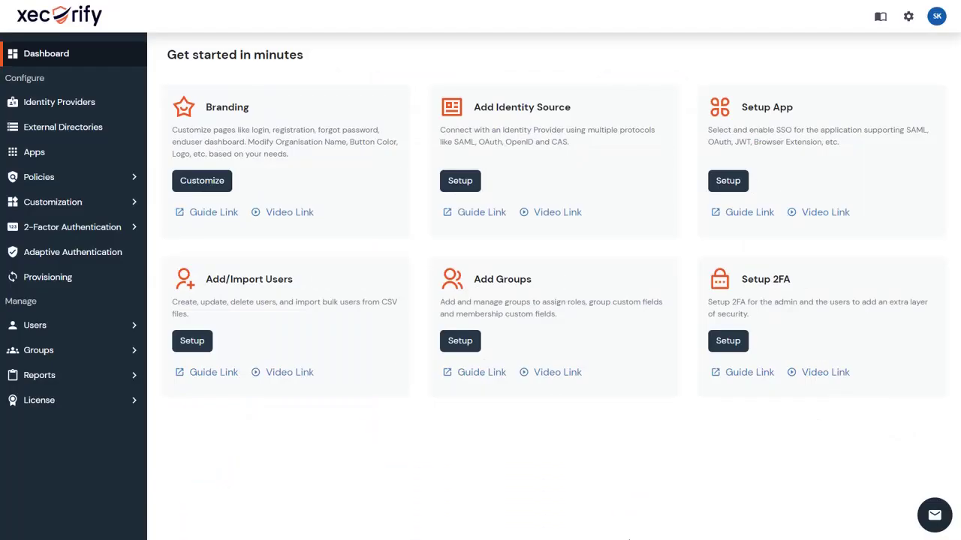
- Start a new SAML/WS-FED app in Xecurify and filter the catalogue to letter T
left_click(728, 183)
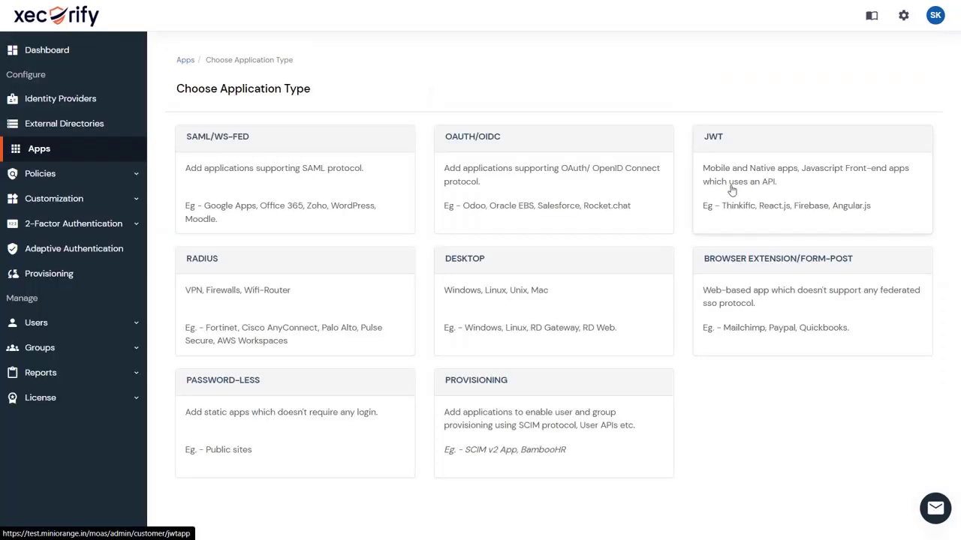
left_click(287, 221)
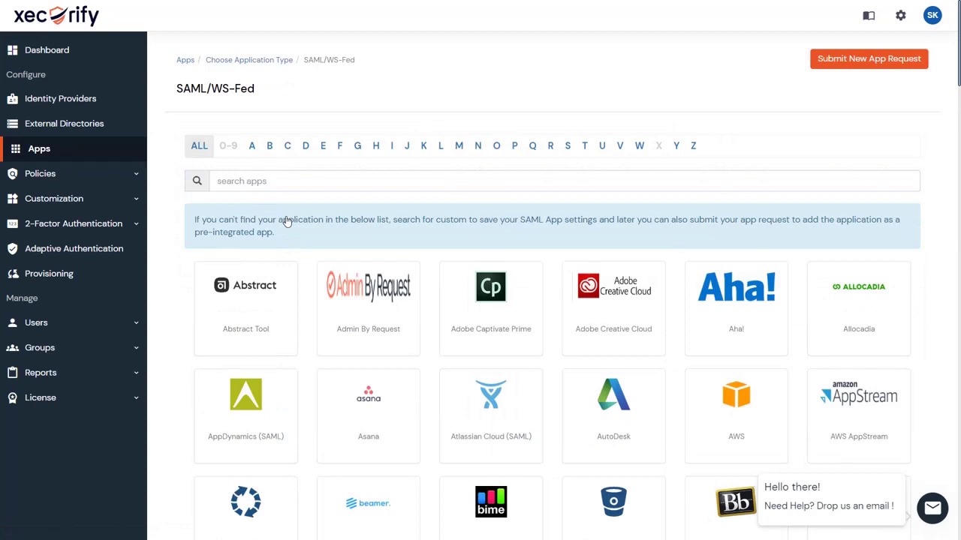
left_click(584, 145)
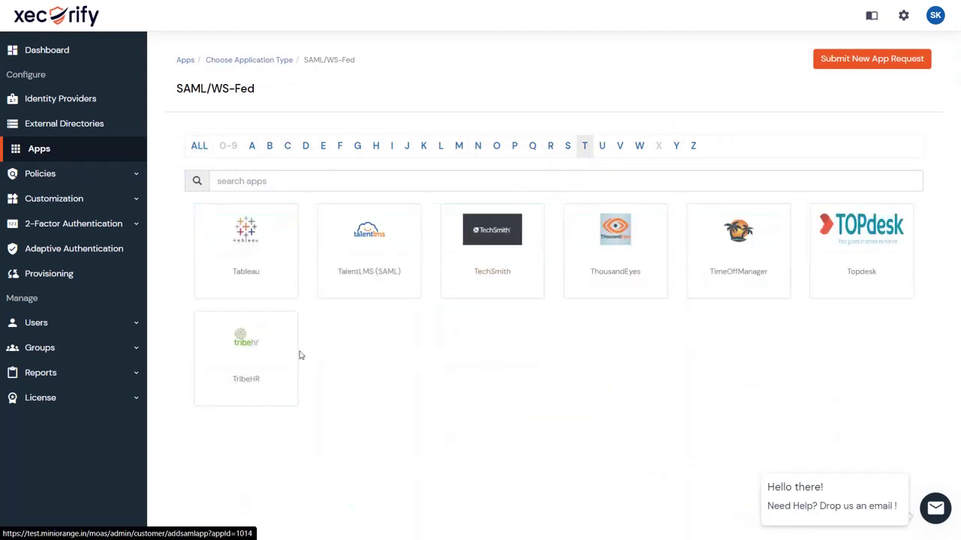
- Add the Tableau app by importing saml_sp_metadata.xml as its SP metadata file
left_click(242, 291)
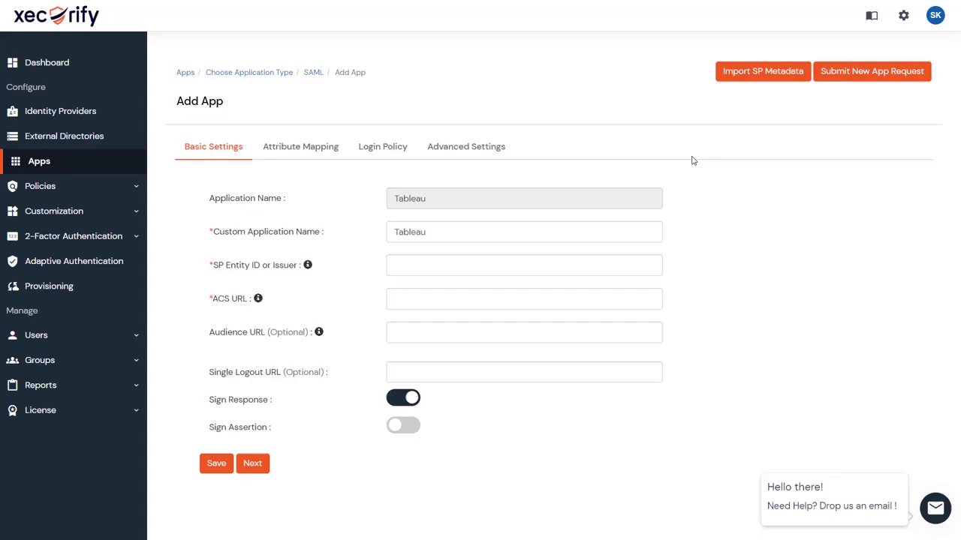
left_click(769, 78)
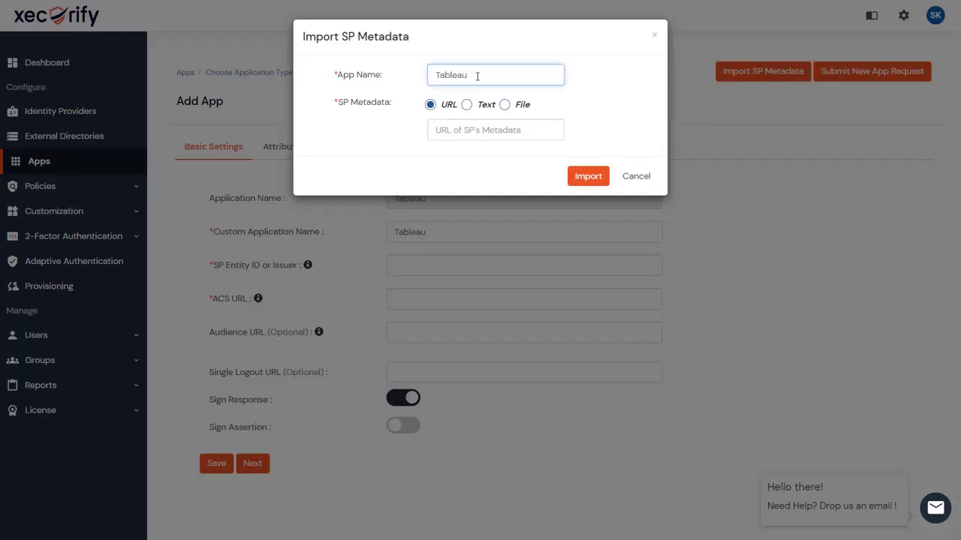
left_click(506, 105)
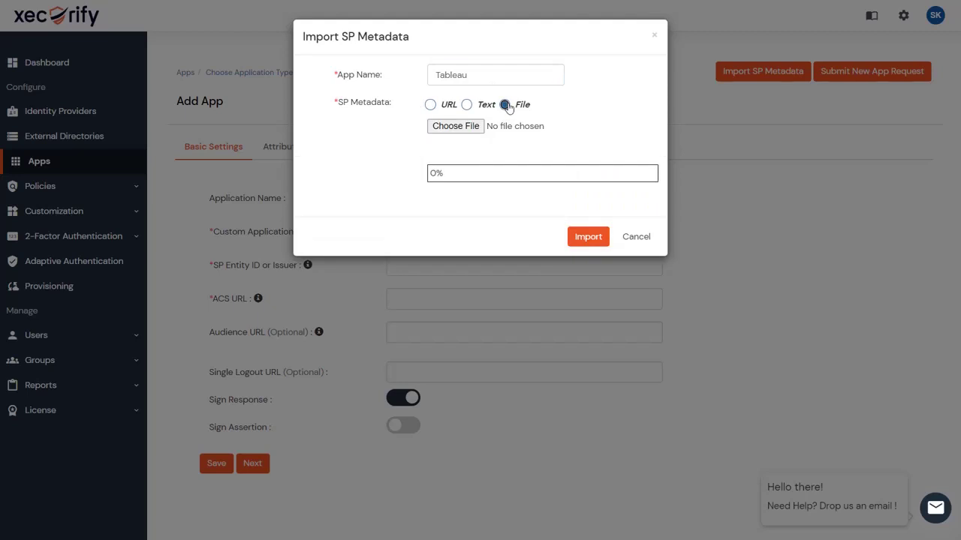
left_click(456, 126)
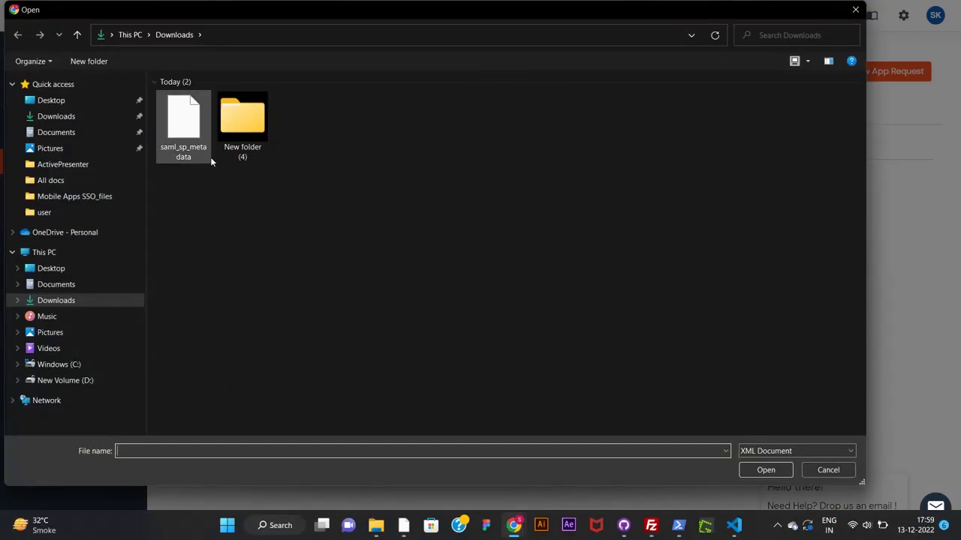
left_click(180, 139)
left_click(778, 471)
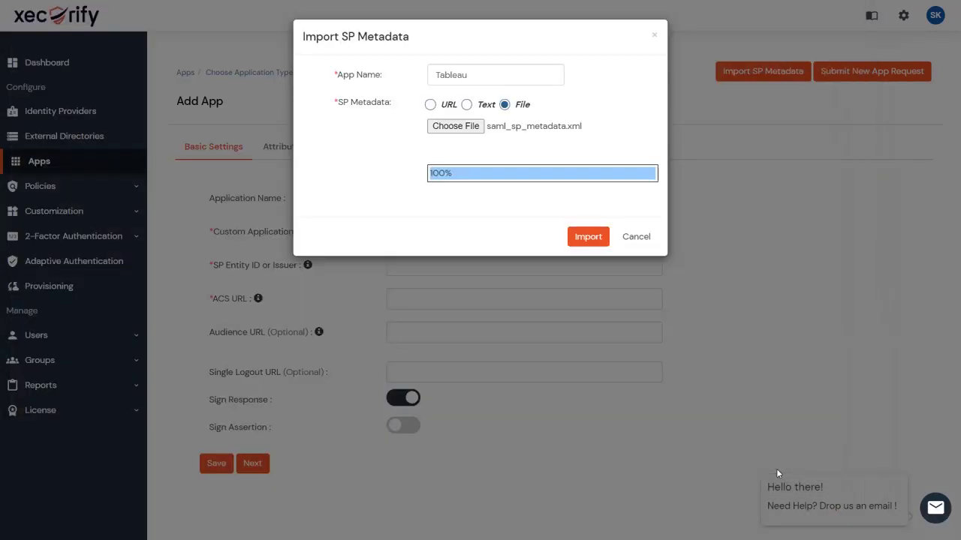
left_click(588, 240)
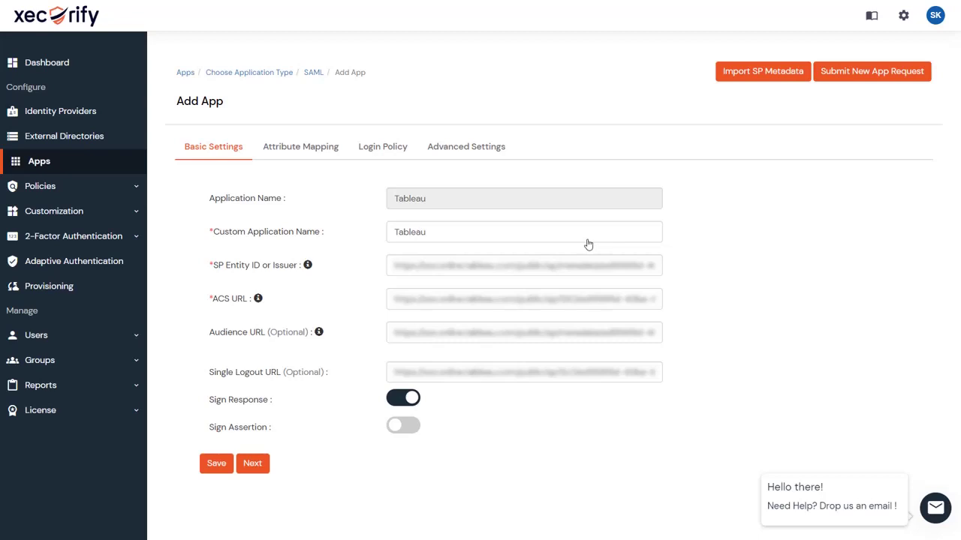
- Disable Encrypt Assertion in the Tableau app's Advanced Settings and save the app
left_click(460, 153)
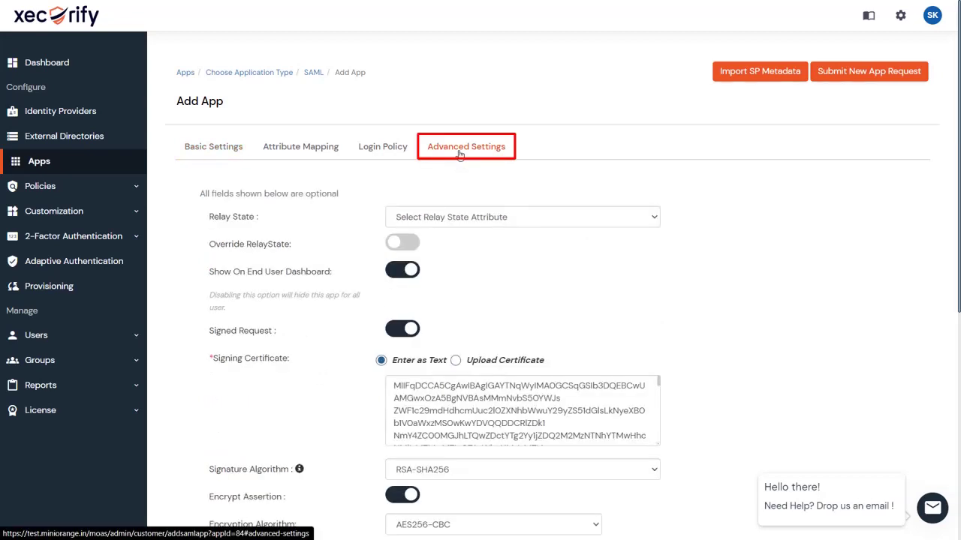
scroll(500, 277, "down", 1)
scroll(493, 298, "down", 1)
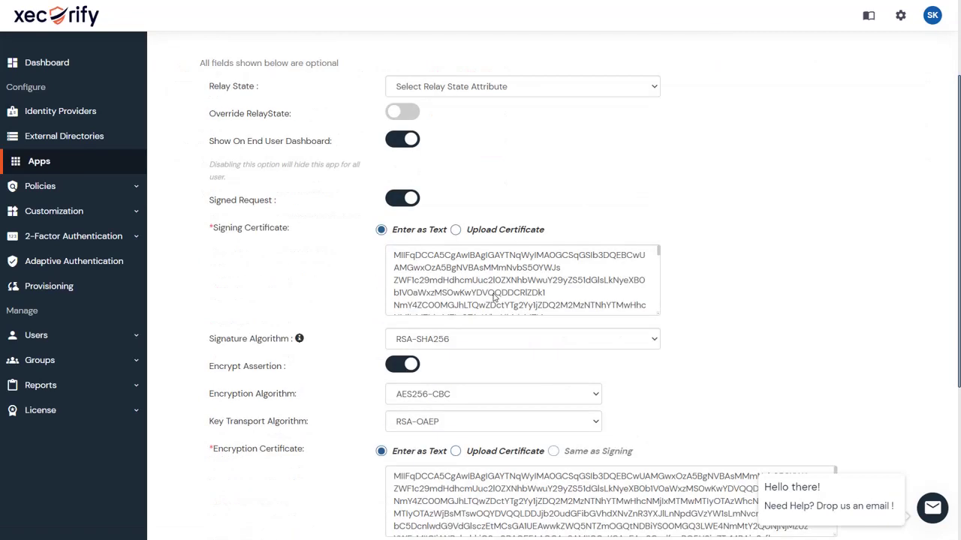
left_click(402, 364)
scroll(400, 368, "down", 1)
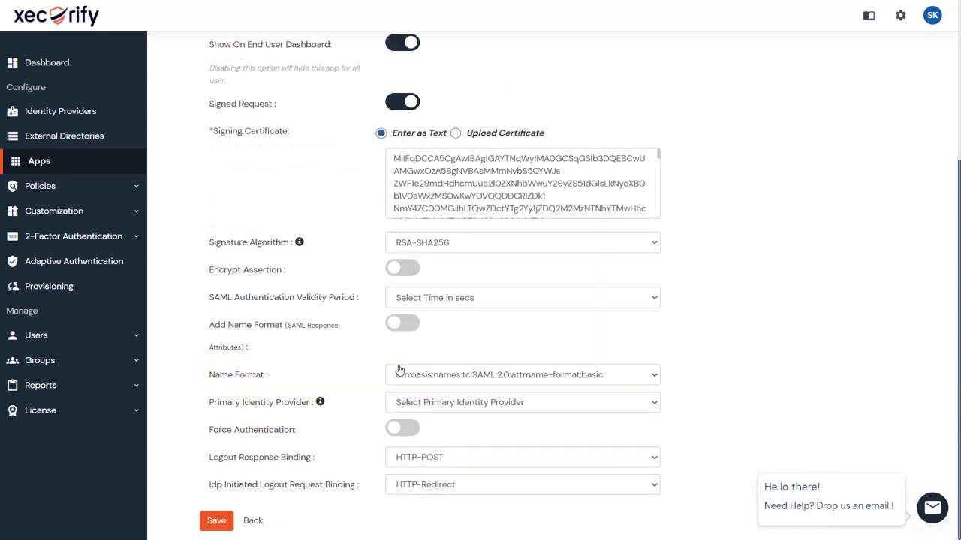
left_click(216, 524)
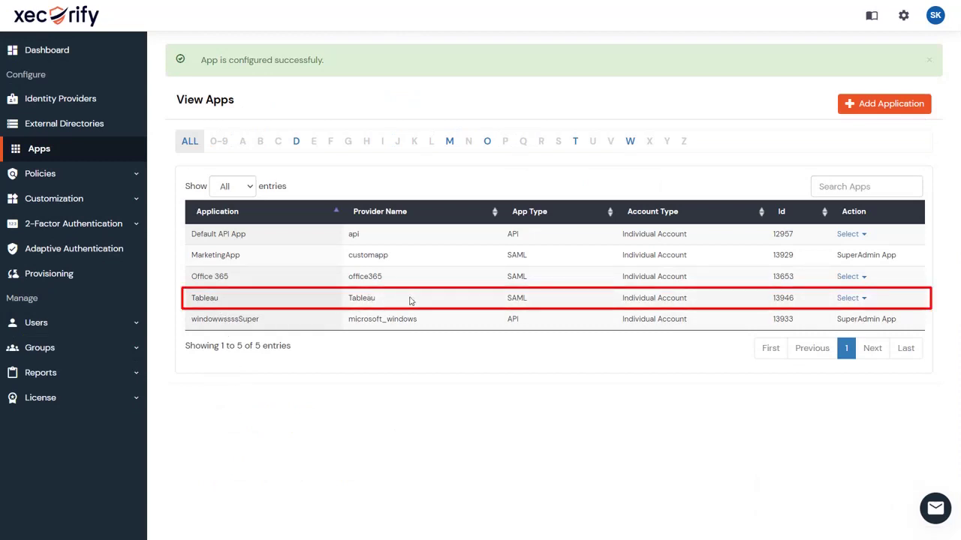
- Download the Tableau app's IdP metadata from Xecurify as Tableau.xml
left_click(864, 300)
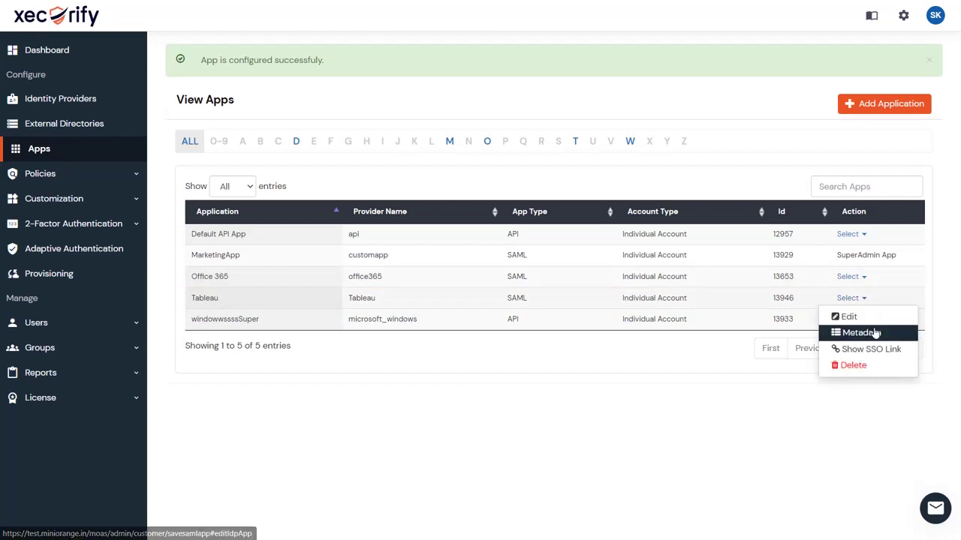
left_click(875, 333)
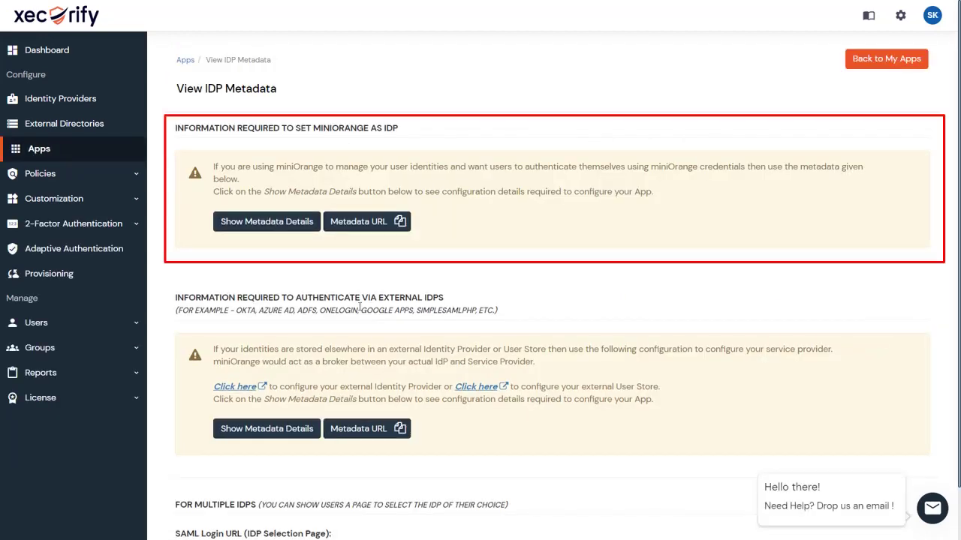
left_click(259, 232)
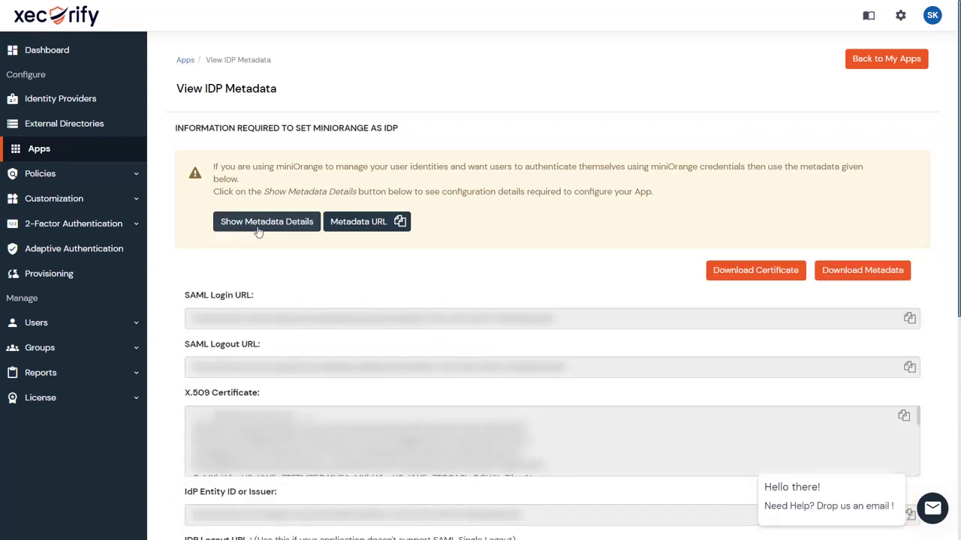
left_click(863, 271)
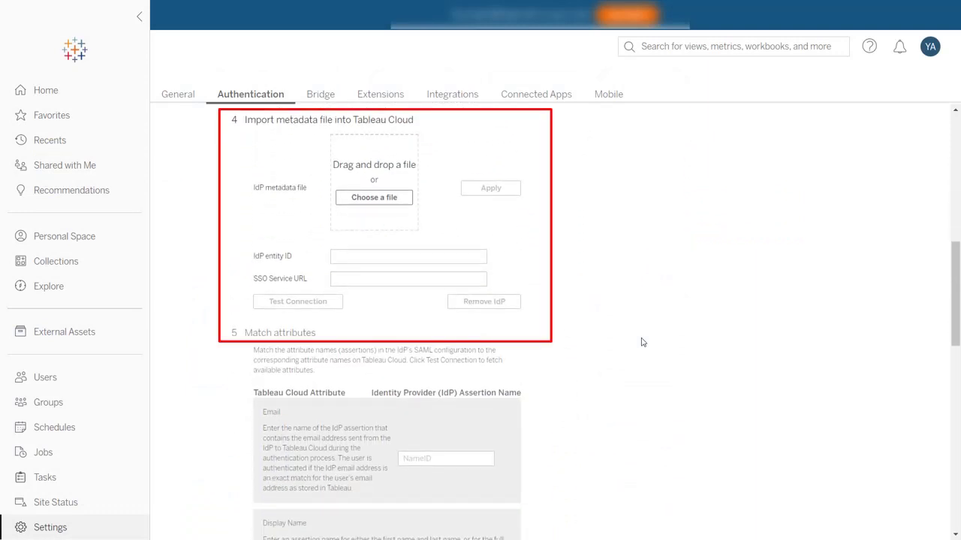
- Import the Tableau.xml file from Downloads into Tableau Cloud's SAML settings and apply it
left_click(374, 200)
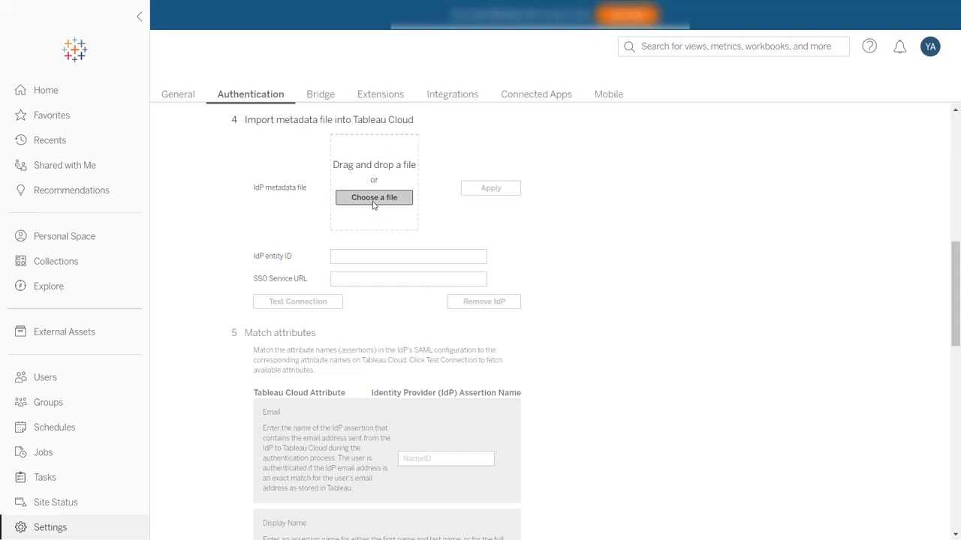
left_click(242, 145)
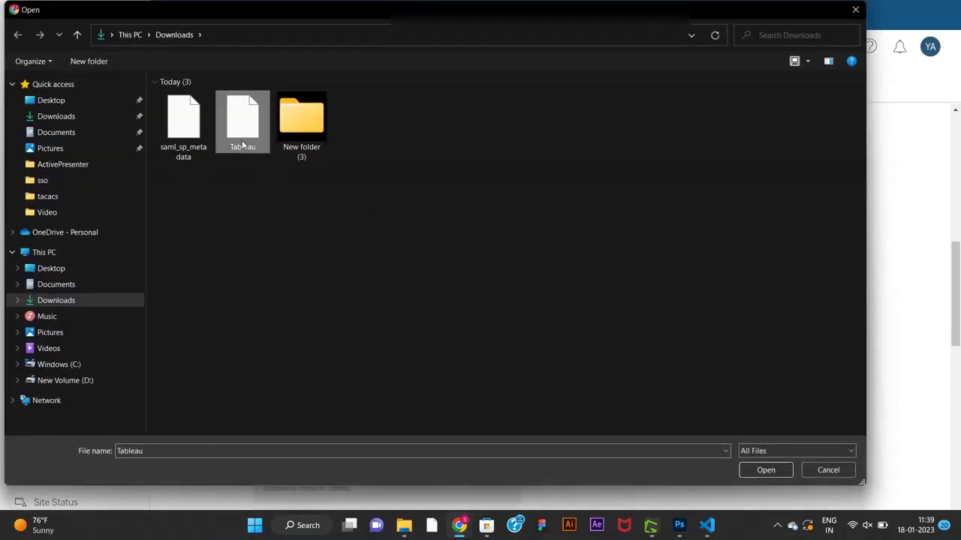
left_click(760, 471)
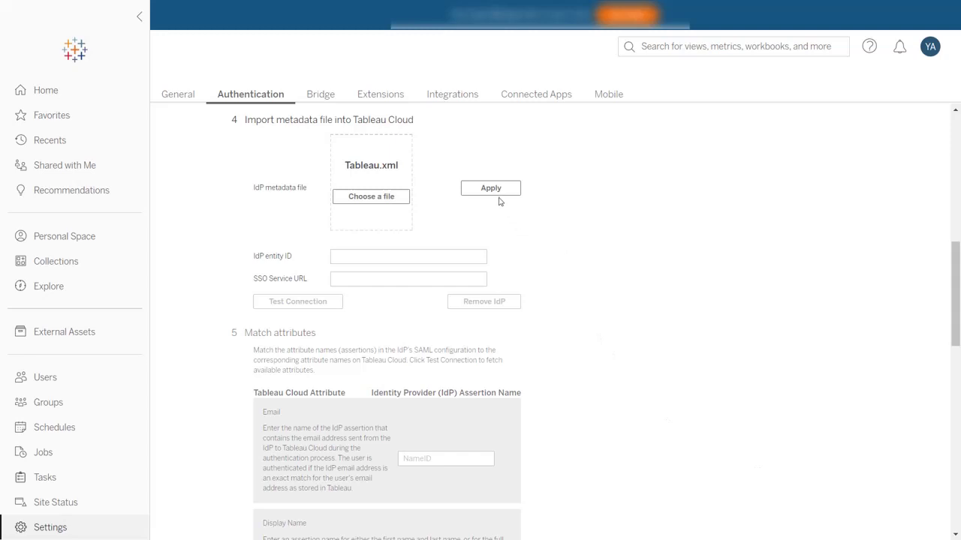
left_click(493, 192)
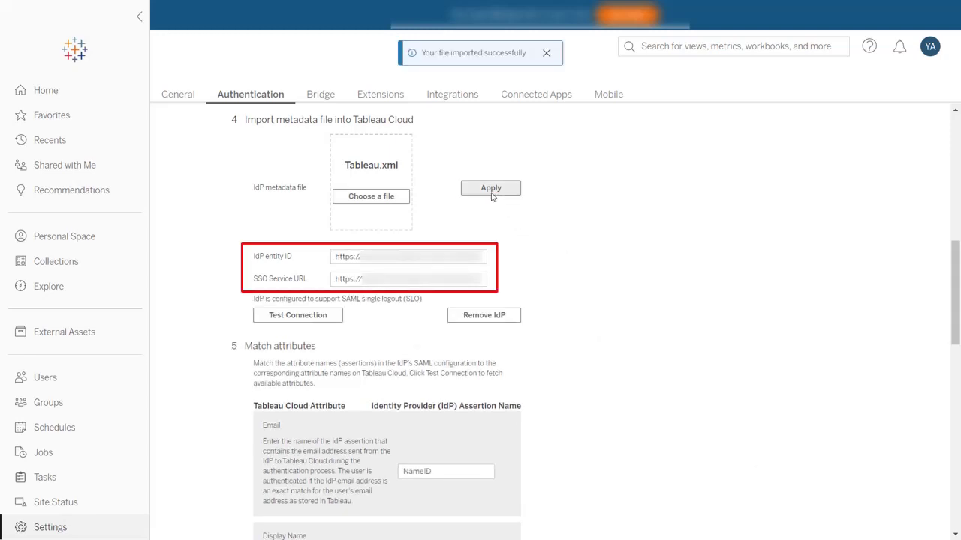
left_click(308, 321)
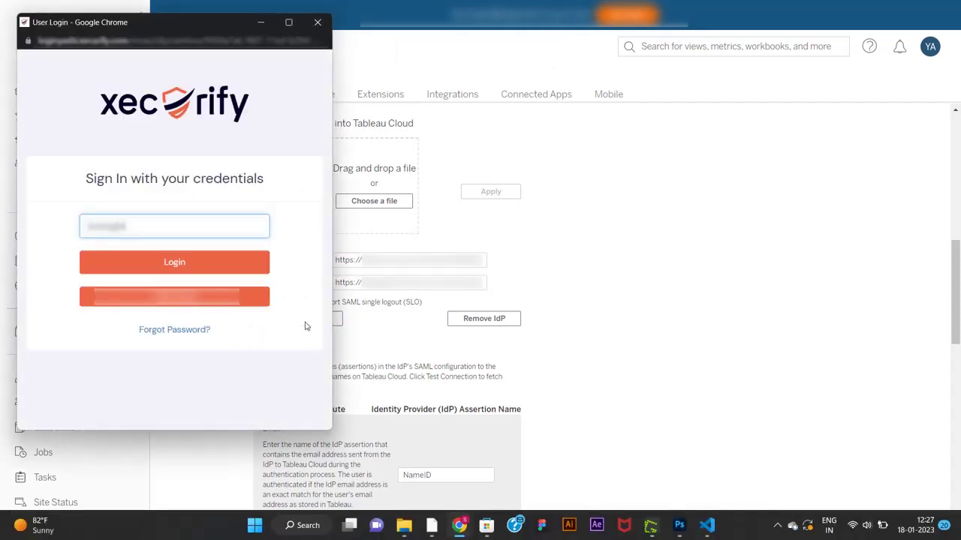
key("Return")
type("xxxxx")
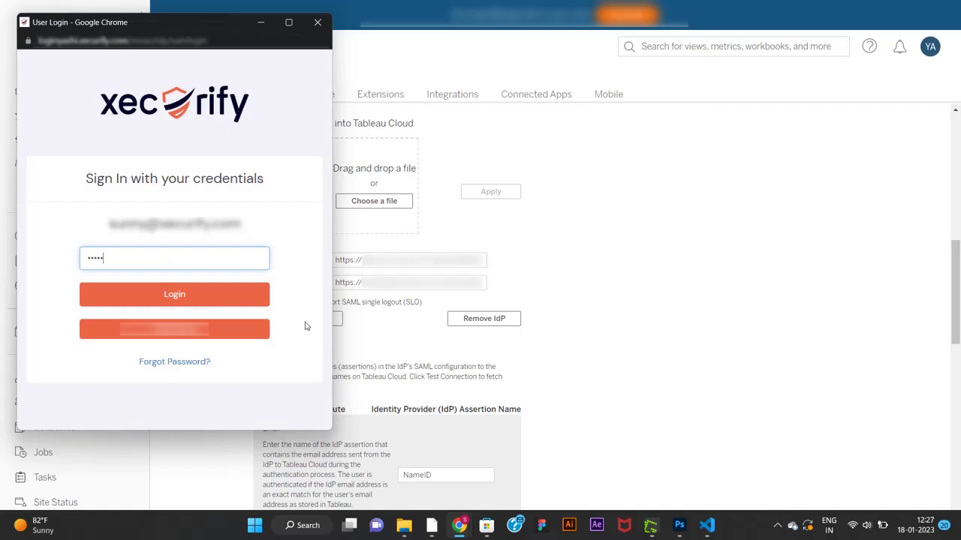
key("Return")
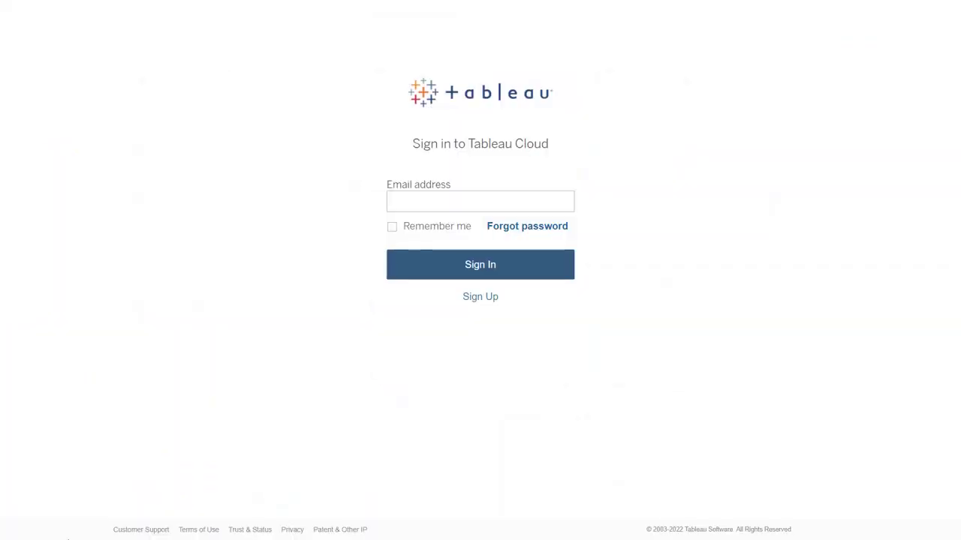
- Enter username.com on the Tableau Cloud sign-in page to trigger single sign-on
left_click(442, 199)
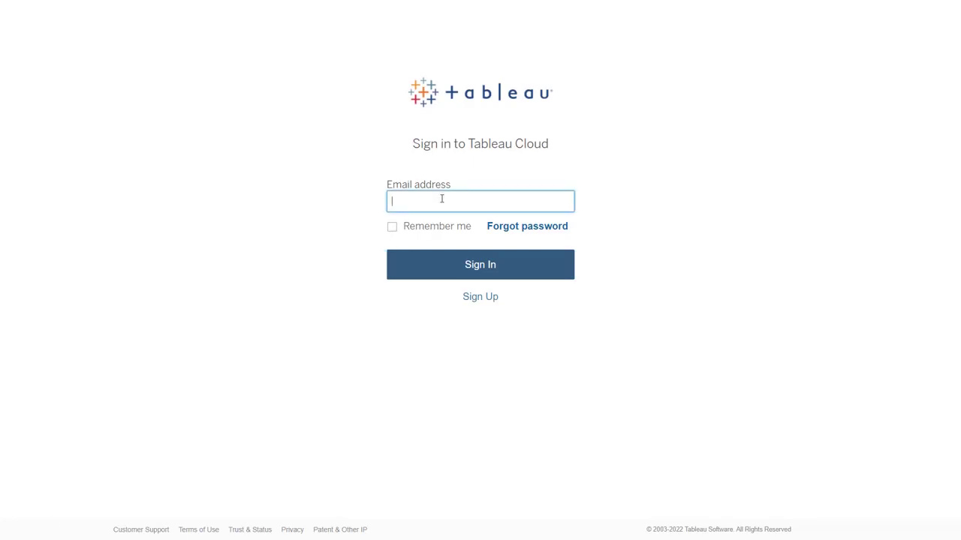
type("username.com")
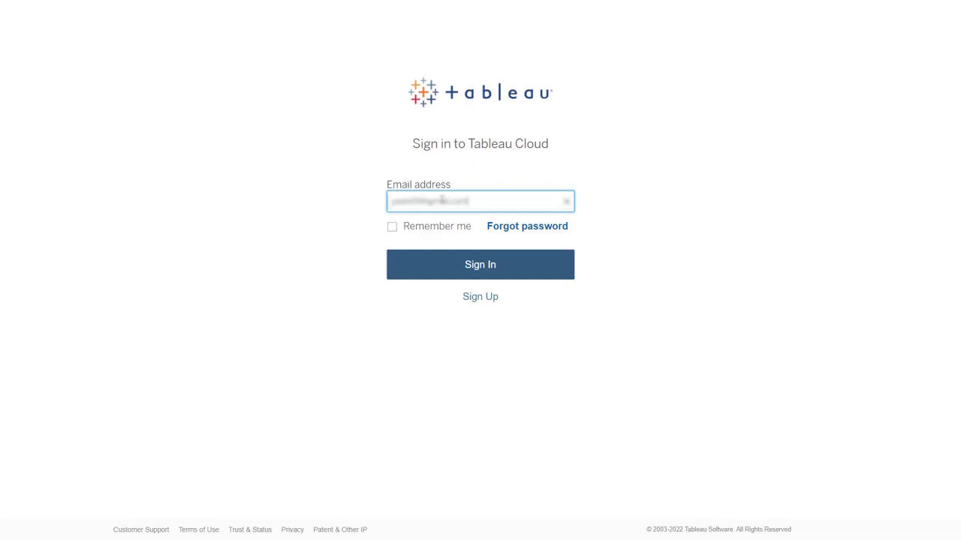
key("Return")
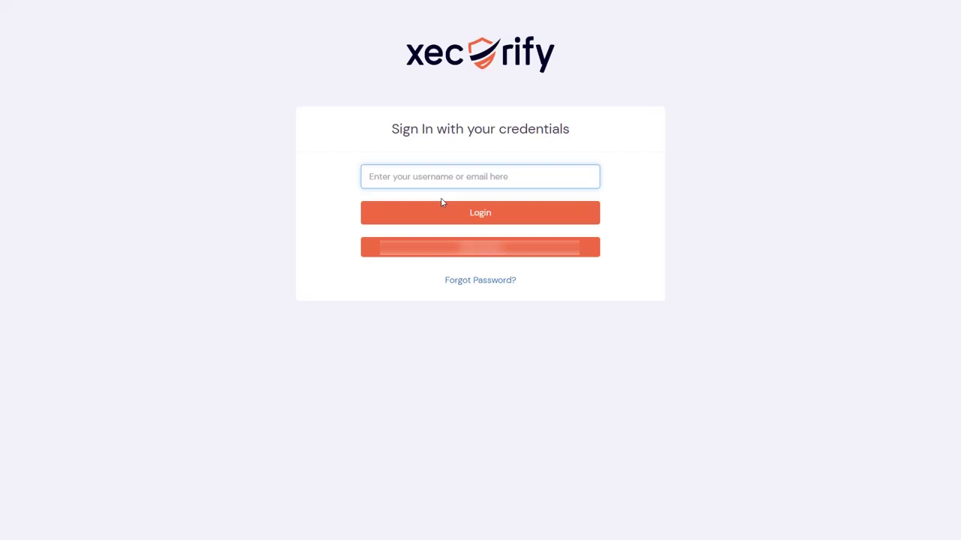
- Log in on the Xecurify page as adminuser with the password
type("adminuser")
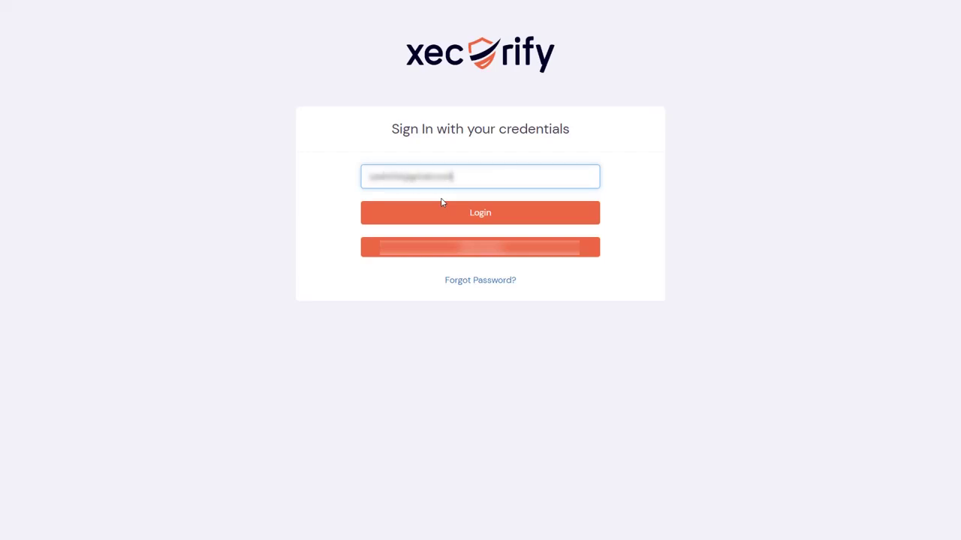
left_click(442, 203)
type("••••")
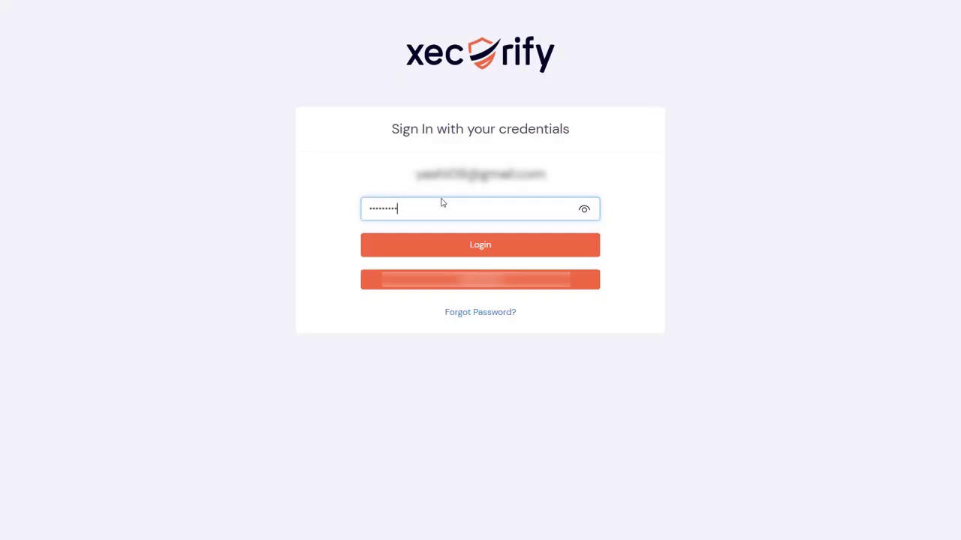
key("Return")
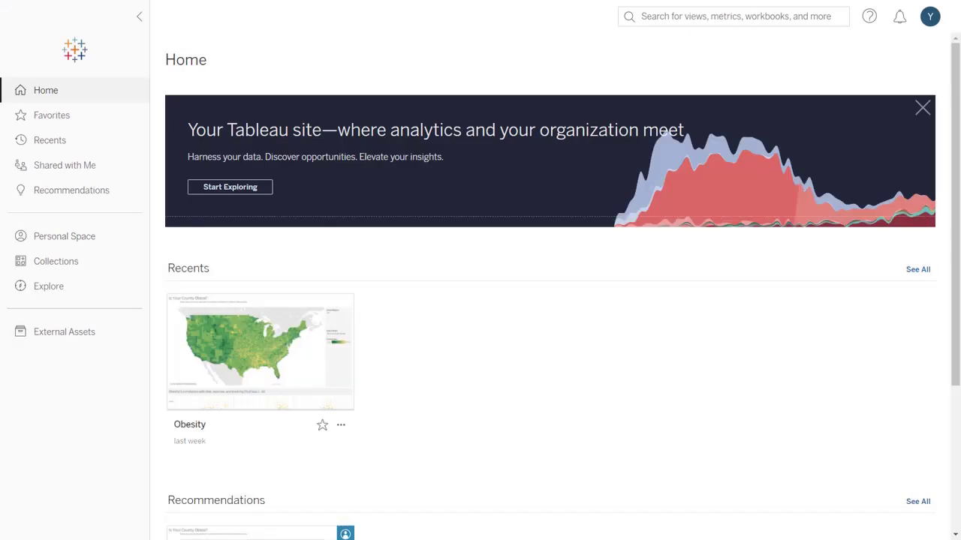